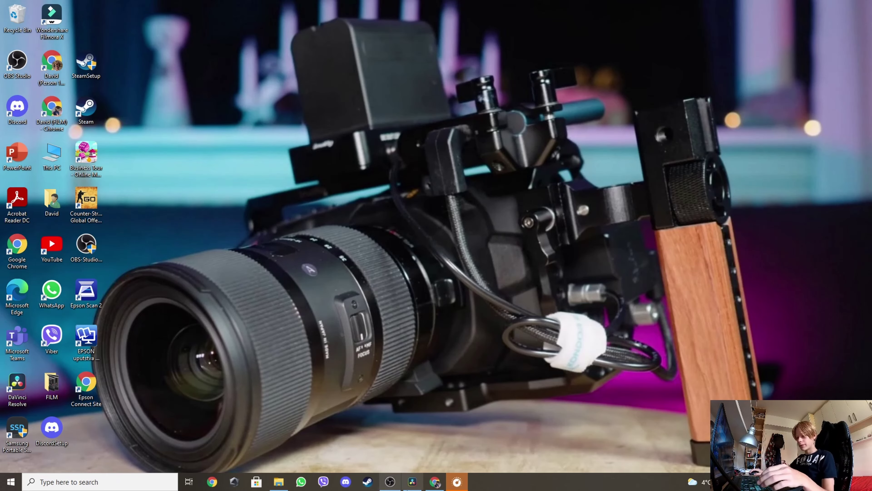
# Step: Import A024_09270153_C074 from the G: drive, match its frame rate, and drop it onto Timeline 1
pyautogui.click(411, 481)
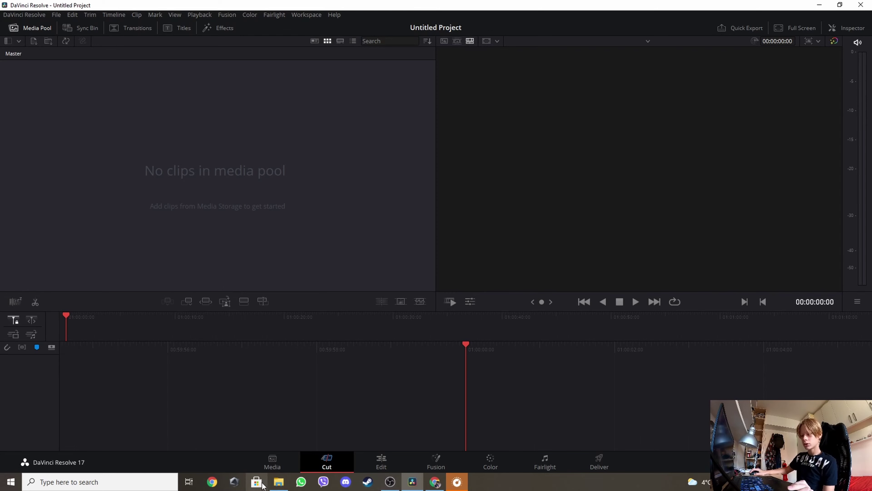
pyautogui.click(279, 481)
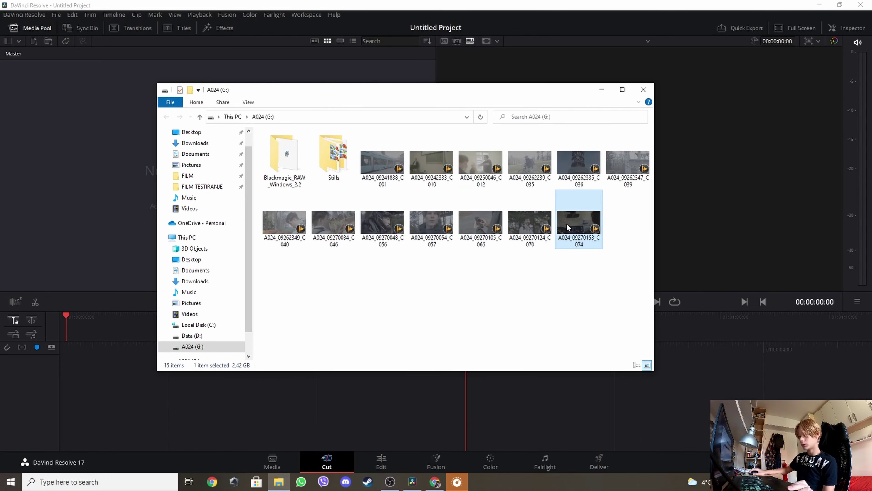
pyautogui.moveTo(567, 223); pyautogui.dragTo(73, 134)
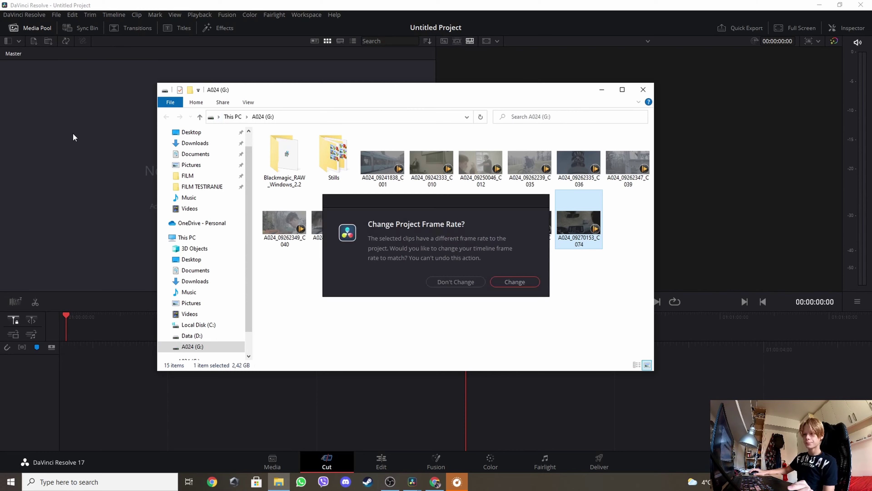
pyautogui.click(515, 282)
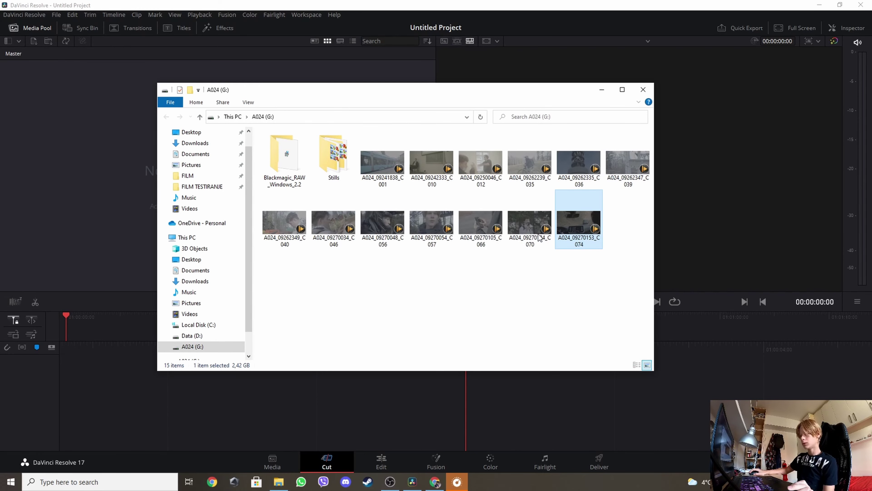
pyautogui.click(601, 90)
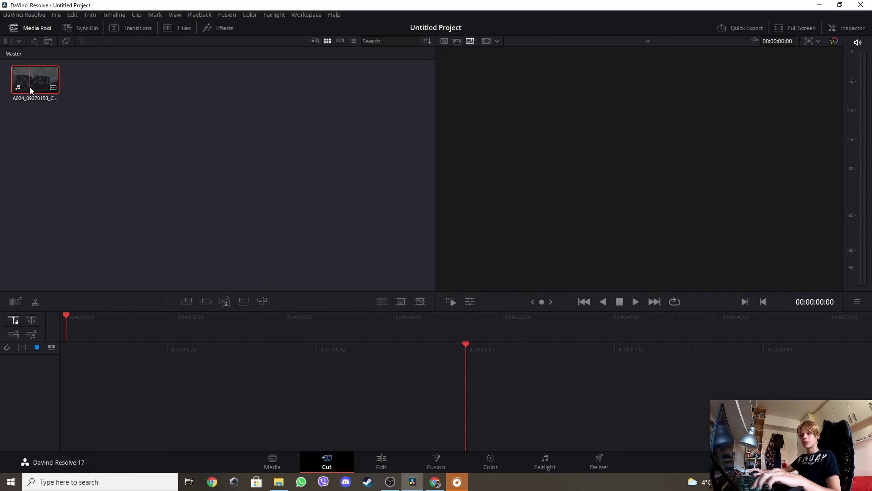
pyautogui.moveTo(34, 80); pyautogui.dragTo(292, 351)
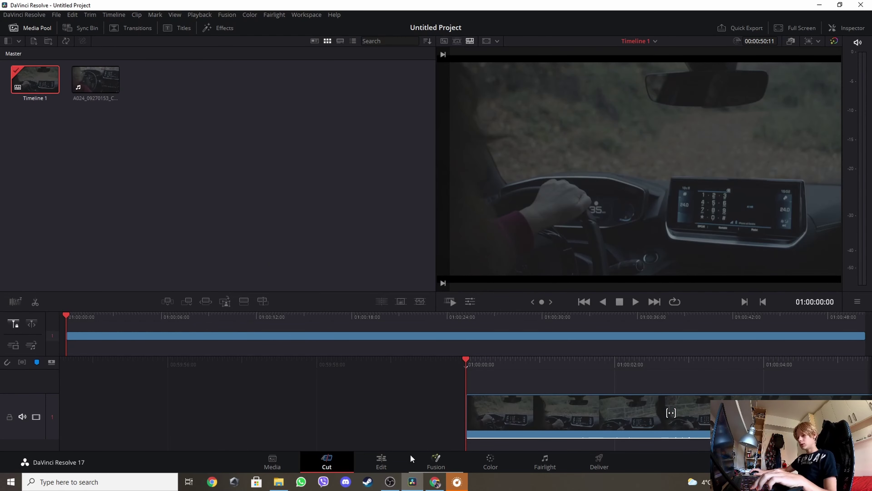
# Step: Bring the clip into the Color page and park the playhead on frame 01:00:16:13
pyautogui.click(491, 461)
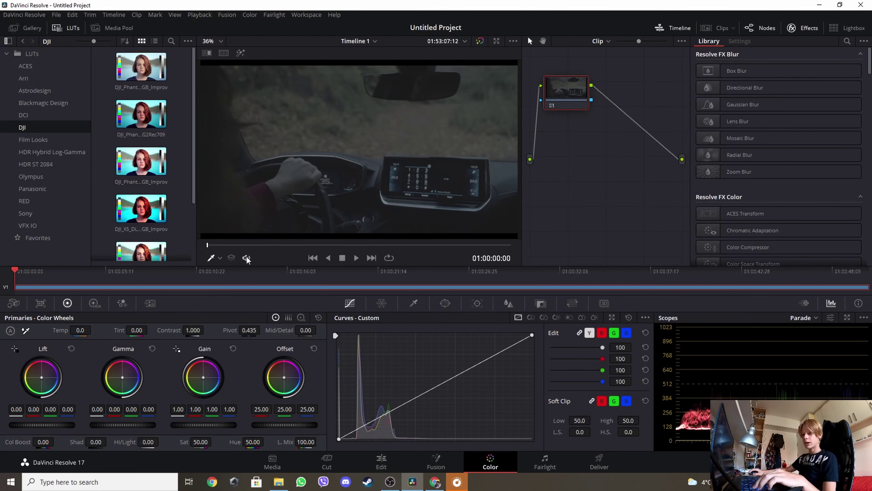
pyautogui.click(356, 258)
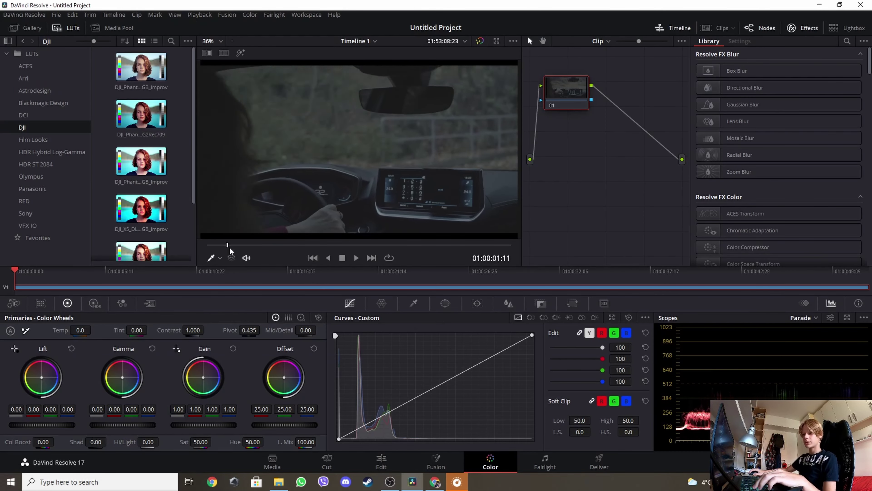
pyautogui.moveTo(229, 250); pyautogui.dragTo(306, 261)
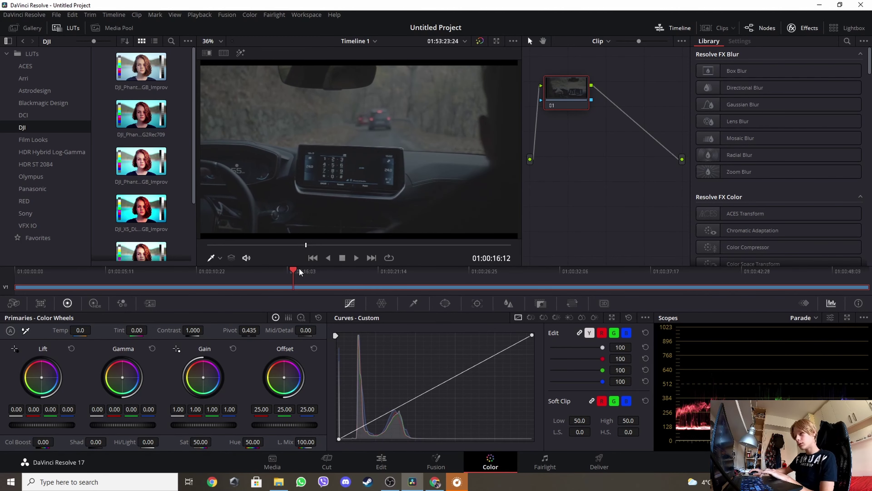
pyautogui.click(294, 272)
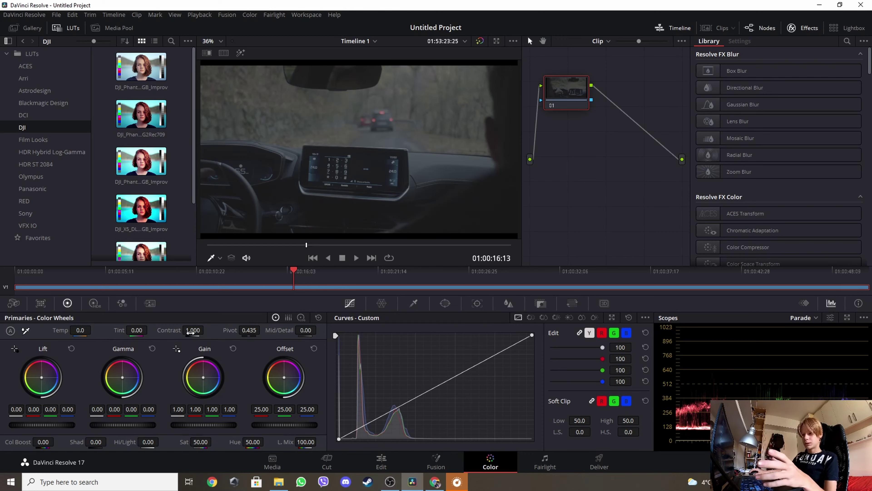
# Step: Set Contrast to 1.334 and the master wheels to Lift -0.05, Gamma 0.33, Gain 0.55
pyautogui.moveTo(192, 331); pyautogui.dragTo(207, 330)
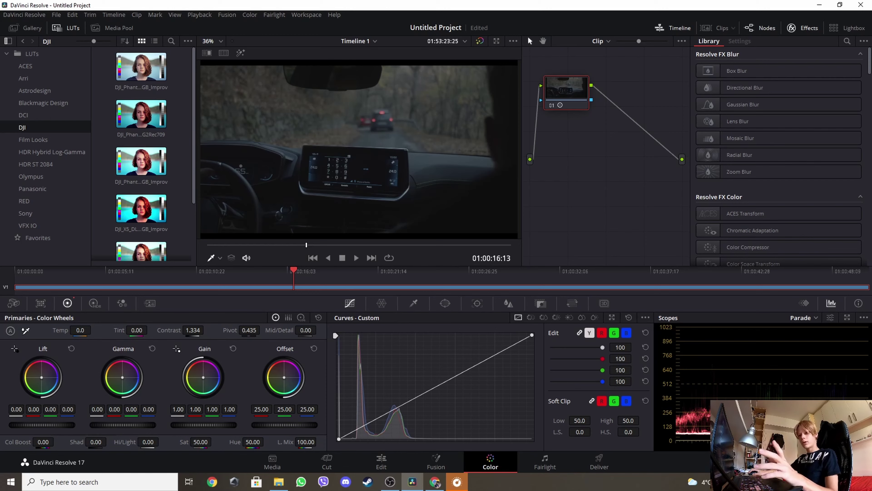
pyautogui.moveTo(42, 424); pyautogui.dragTo(36, 424)
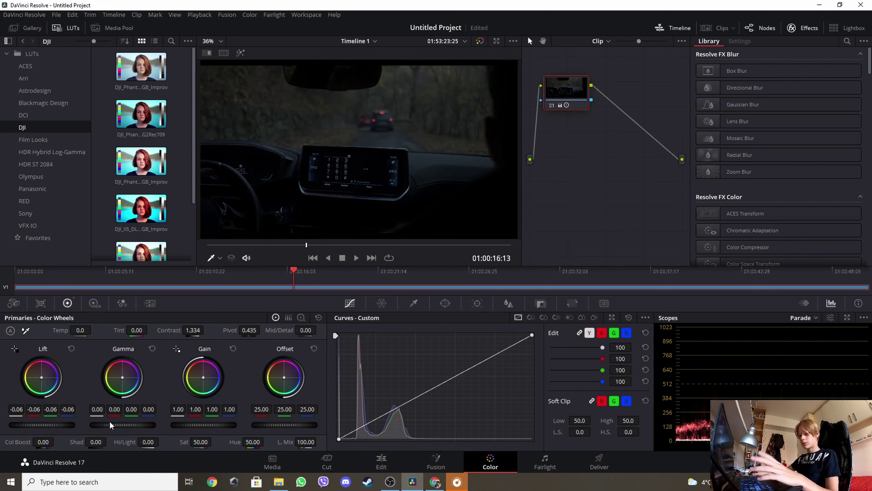
pyautogui.moveTo(110, 425); pyautogui.dragTo(124, 425)
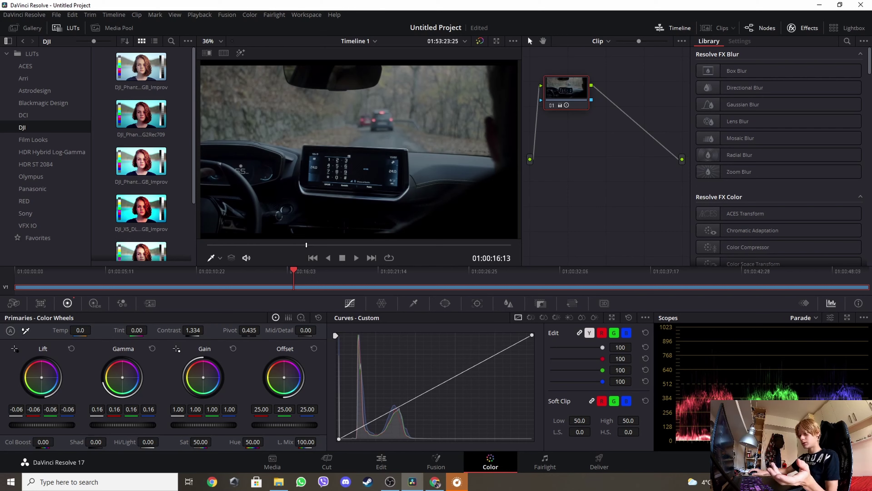
pyautogui.moveTo(205, 426); pyautogui.dragTo(195, 426)
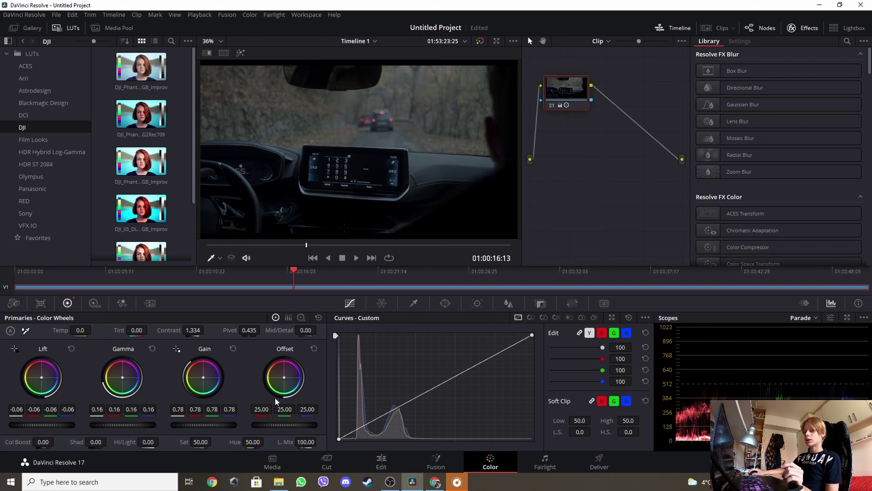
pyautogui.moveTo(61, 416); pyautogui.dragTo(46, 416)
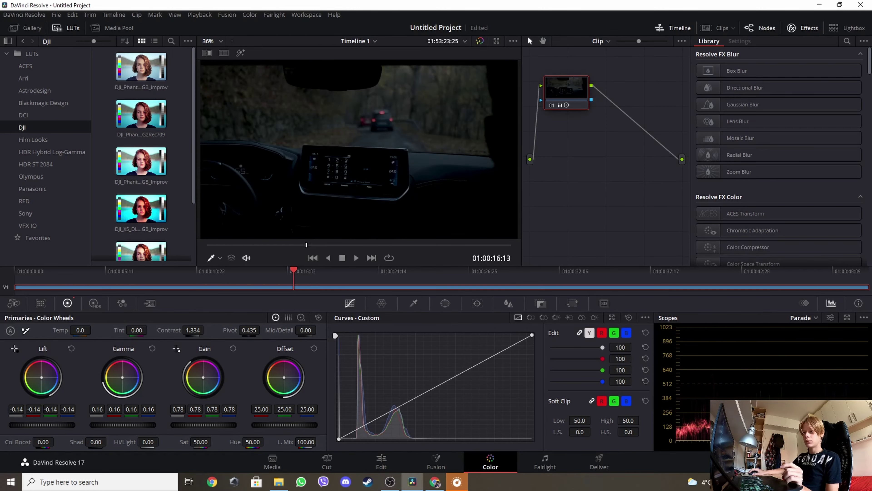
pyautogui.moveTo(111, 426); pyautogui.dragTo(129, 426)
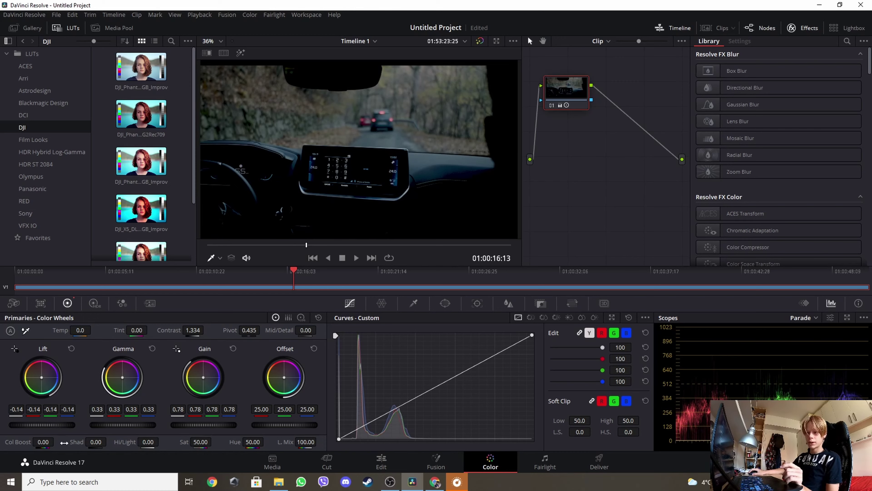
pyautogui.moveTo(61, 426); pyautogui.dragTo(81, 426)
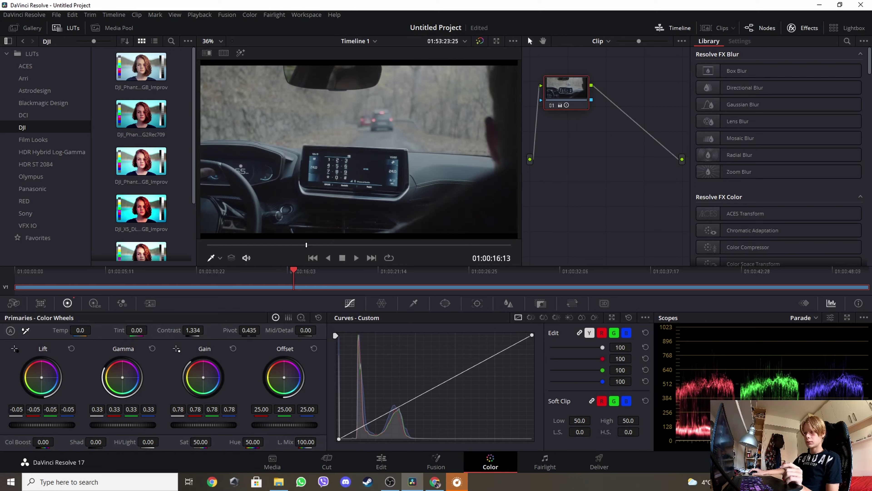
pyautogui.moveTo(122, 424); pyautogui.dragTo(98, 424)
pyautogui.moveTo(223, 427); pyautogui.dragTo(200, 427)
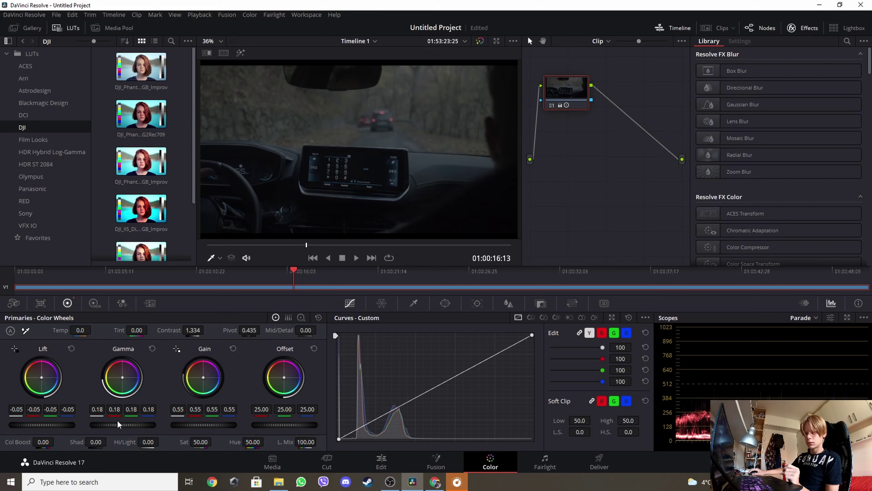
pyautogui.moveTo(120, 426); pyautogui.dragTo(138, 426)
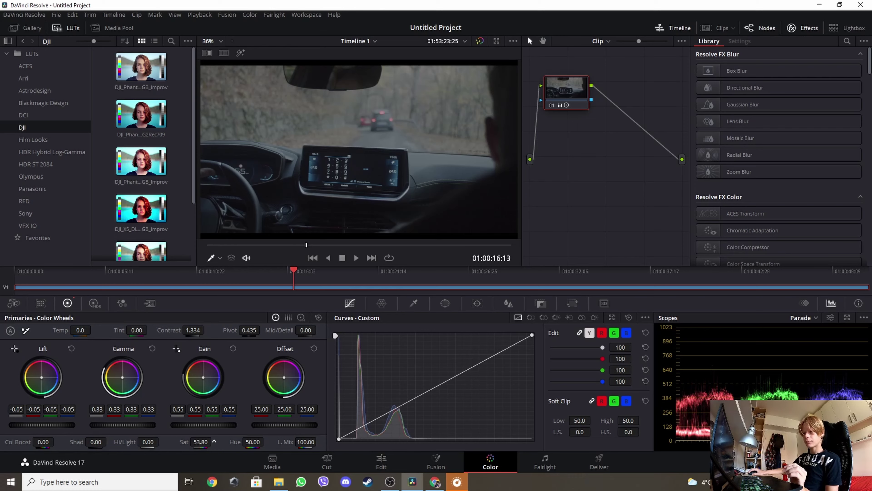
# Step: Boost saturation and warm the image, settling the temperature at 240
pyautogui.moveTo(214, 441); pyautogui.dragTo(214, 441)
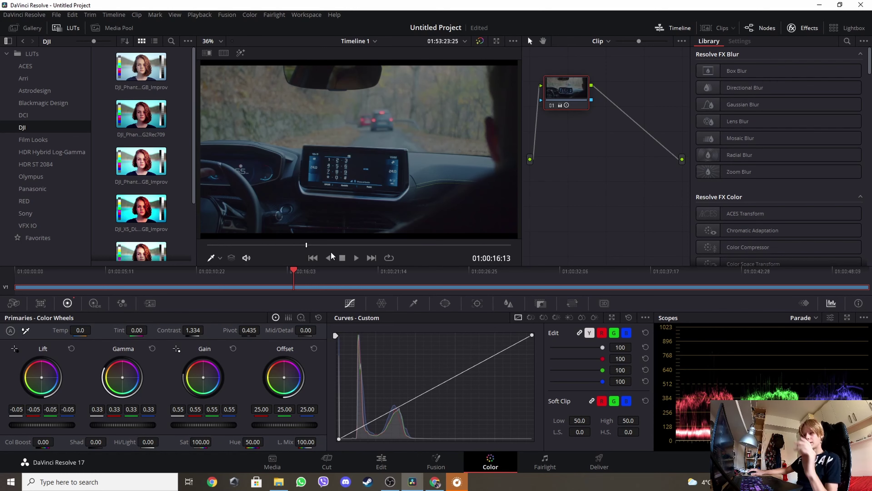
pyautogui.moveTo(80, 330)
pyautogui.mouseDown()
pyautogui.moveTo(93, 329)
pyautogui.moveTo(76, 329)
pyautogui.mouseUp()
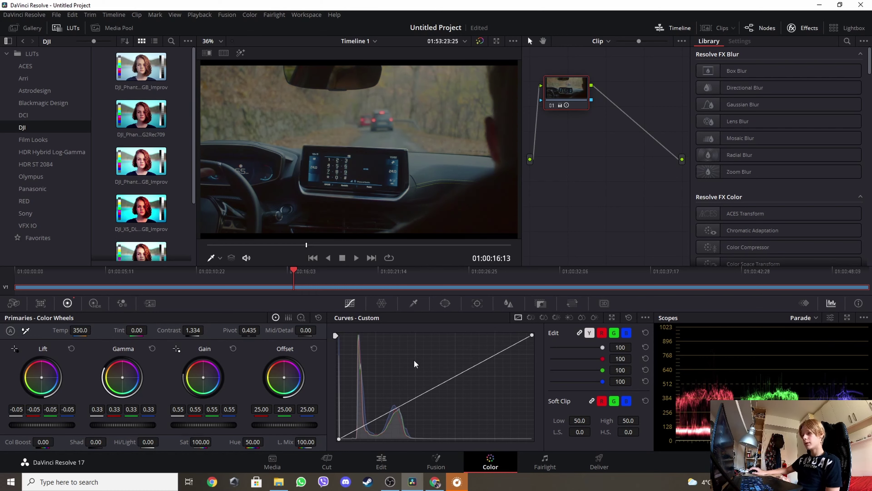
pyautogui.moveTo(75, 332); pyautogui.dragTo(67, 332)
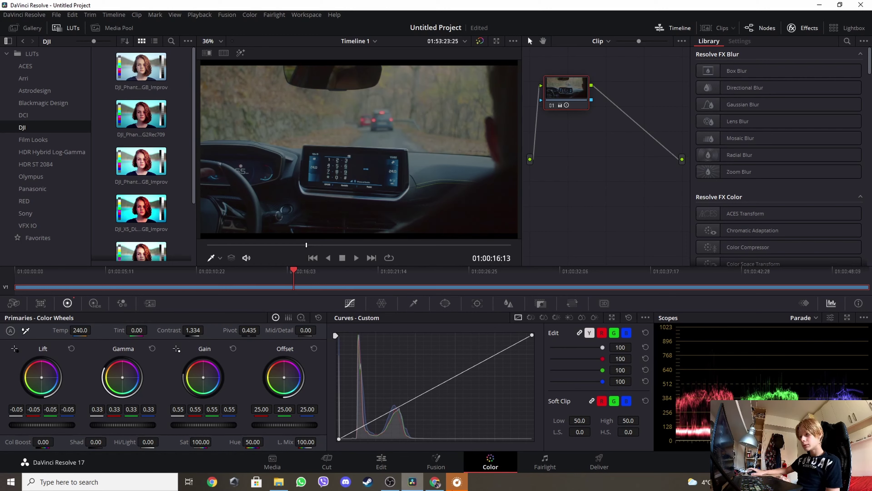
# Step: On the Hue Vs Sat curve, raise saturation of the red, orange and yellow hues
pyautogui.click(546, 318)
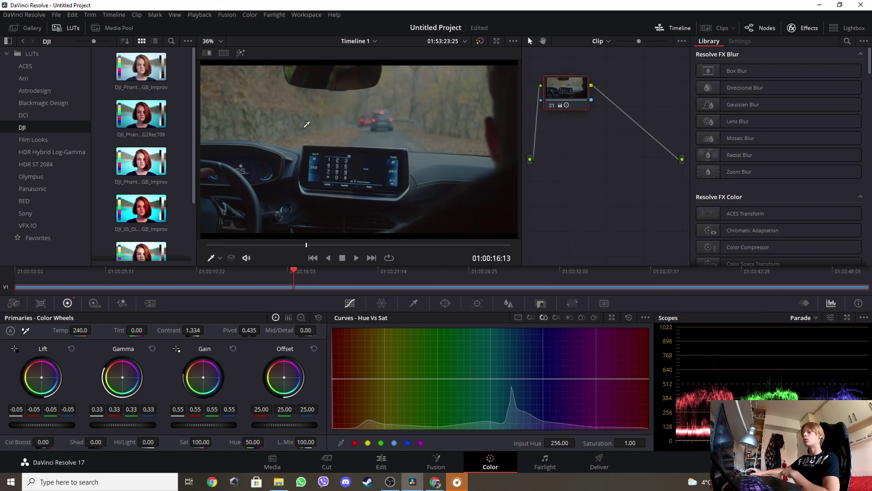
pyautogui.click(346, 379)
pyautogui.click(409, 380)
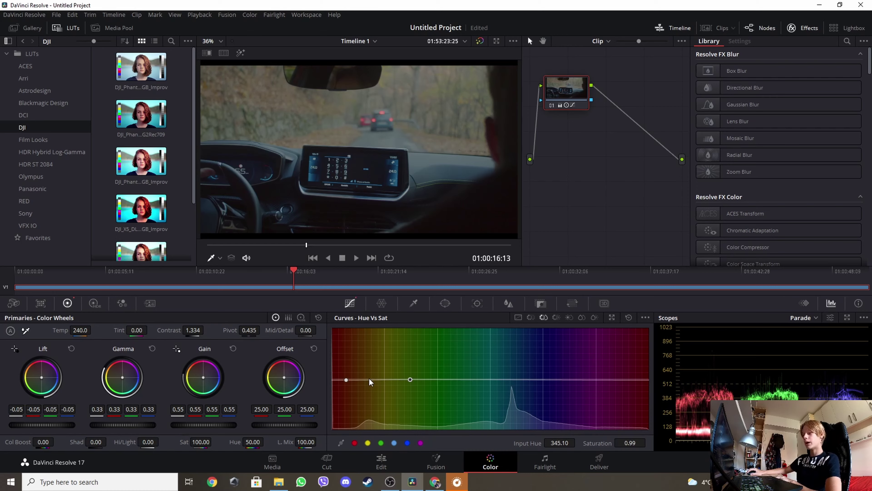
pyautogui.moveTo(370, 378); pyautogui.dragTo(404, 347)
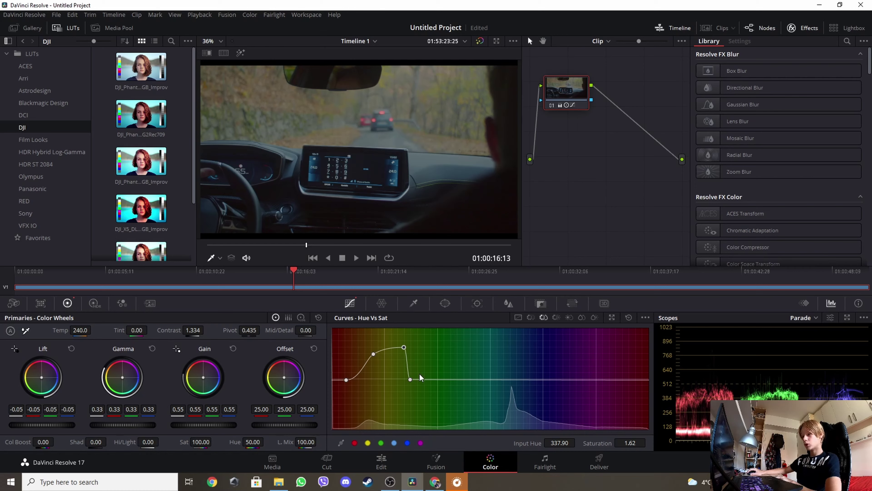
pyautogui.moveTo(411, 379); pyautogui.dragTo(441, 359)
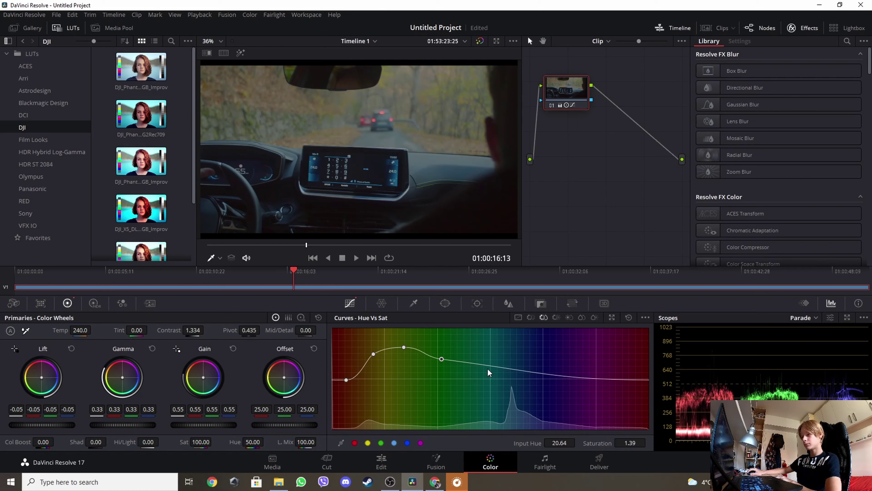
pyautogui.click(498, 366)
pyautogui.moveTo(498, 370); pyautogui.dragTo(484, 380)
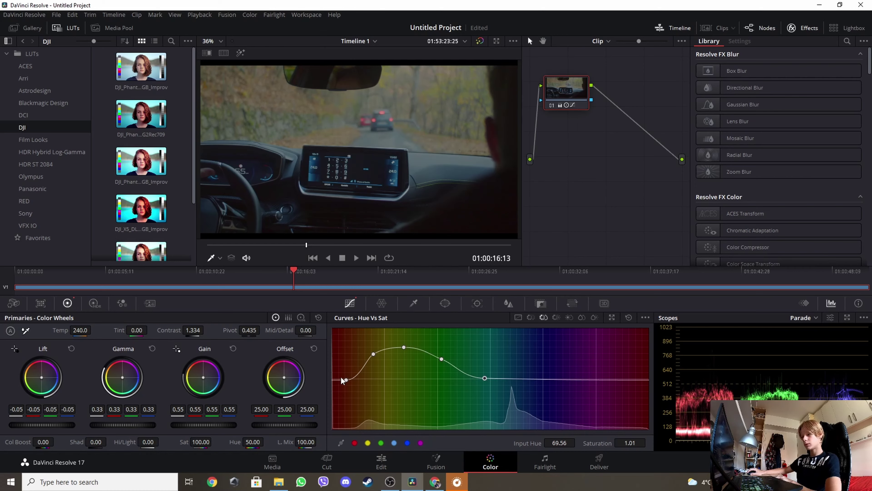
pyautogui.moveTo(347, 381); pyautogui.dragTo(365, 360)
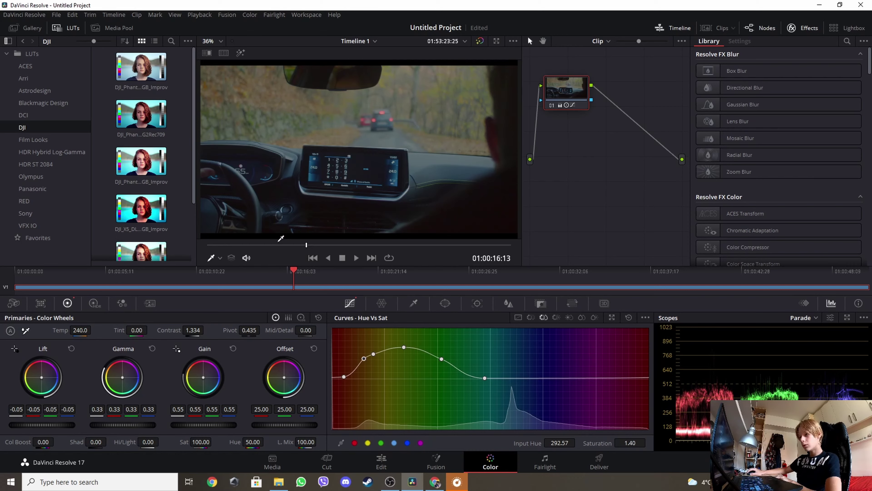
# Step: Cut saturation just past the yellow hues, checking other frames, and save the project
pyautogui.moveTo(307, 245); pyautogui.dragTo(245, 256)
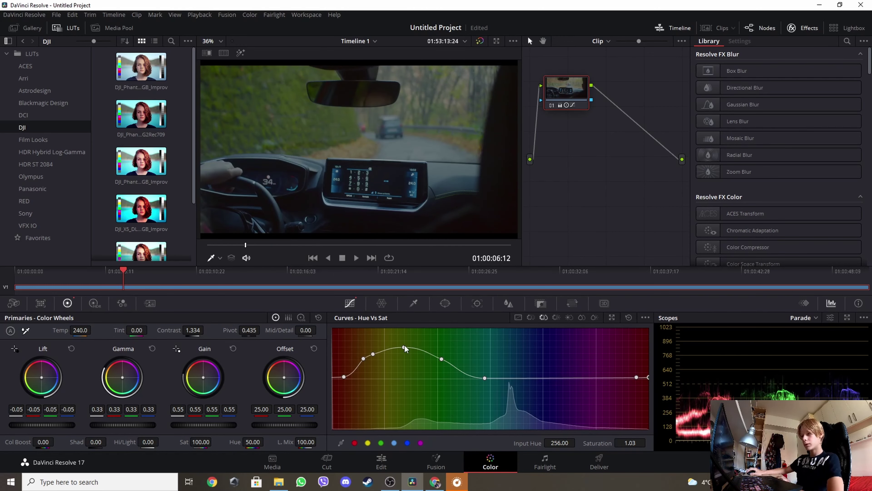
pyautogui.moveTo(442, 358); pyautogui.dragTo(414, 393)
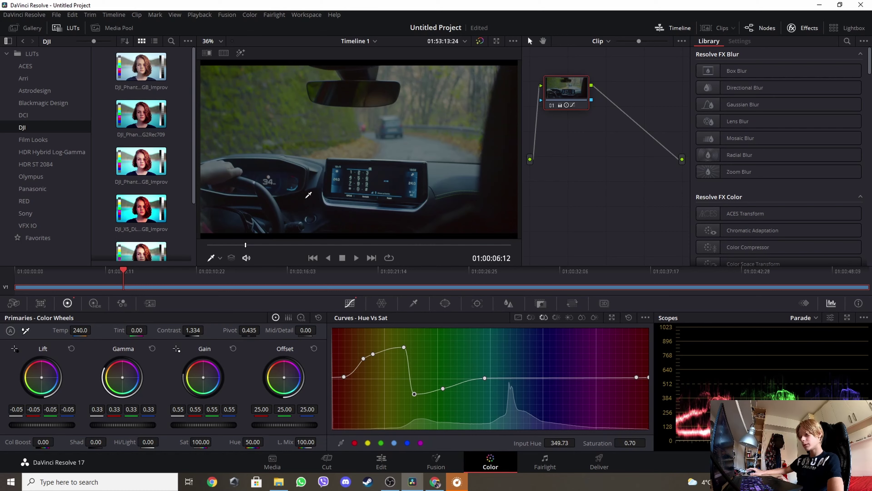
pyautogui.moveTo(354, 244)
pyautogui.mouseDown()
pyautogui.moveTo(253, 245)
pyautogui.moveTo(305, 244)
pyautogui.mouseUp()
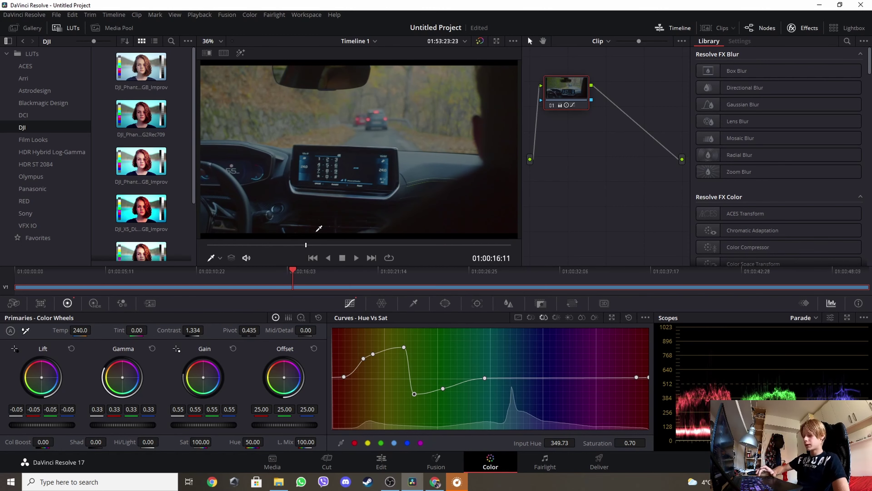
pyautogui.hotkey('ctrl', 's')
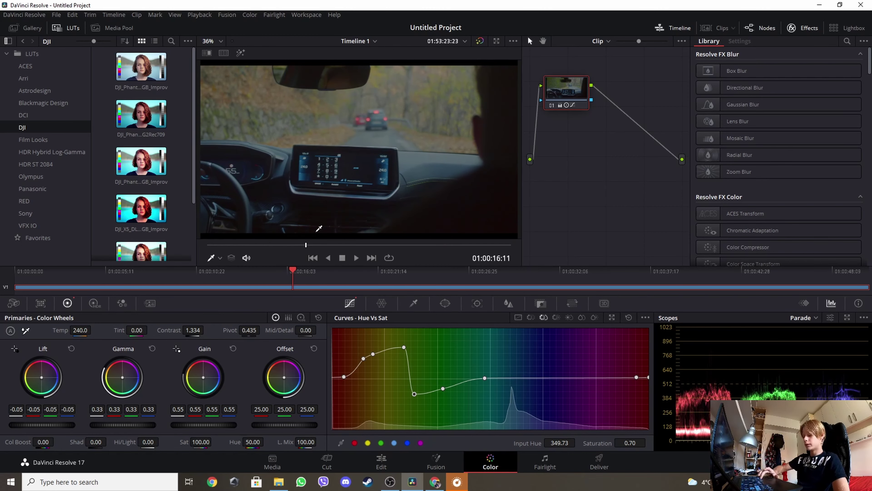
pyautogui.press('Left')
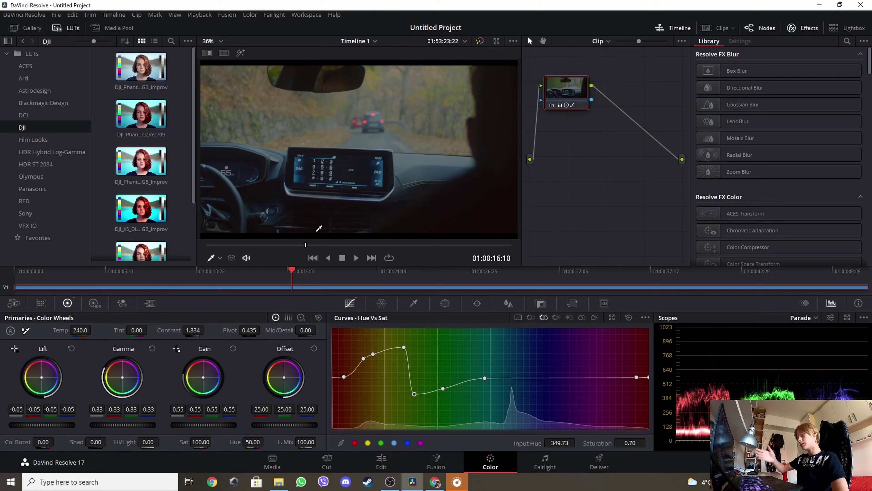
pyautogui.press('Right')
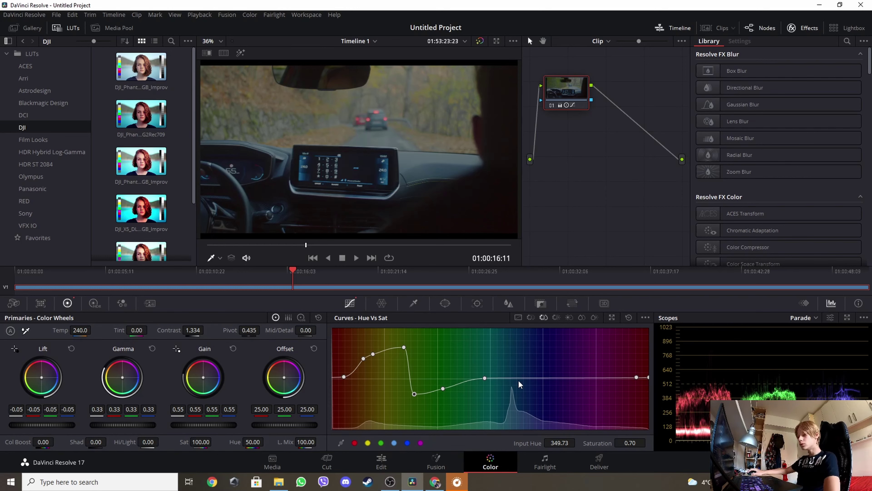
# Step: Pull down saturation of the green, cyan, teal and blue hues
pyautogui.moveTo(545, 377); pyautogui.dragTo(521, 444)
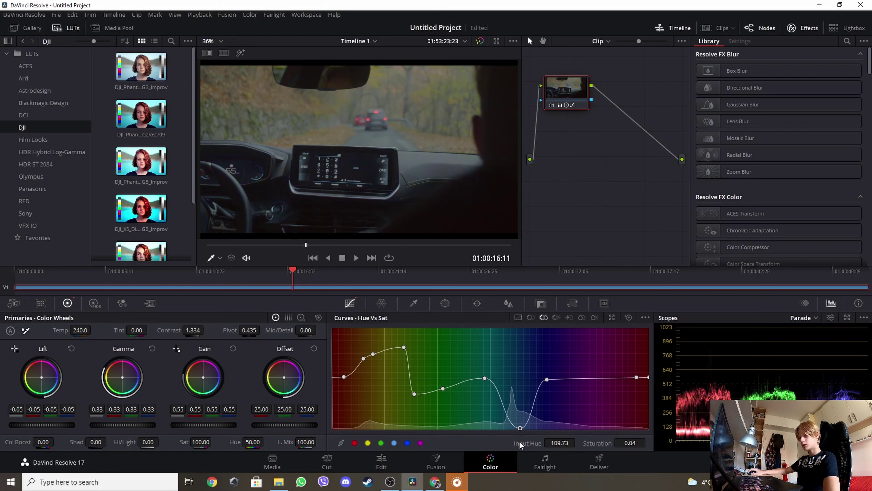
pyautogui.moveTo(519, 478); pyautogui.dragTo(531, 392)
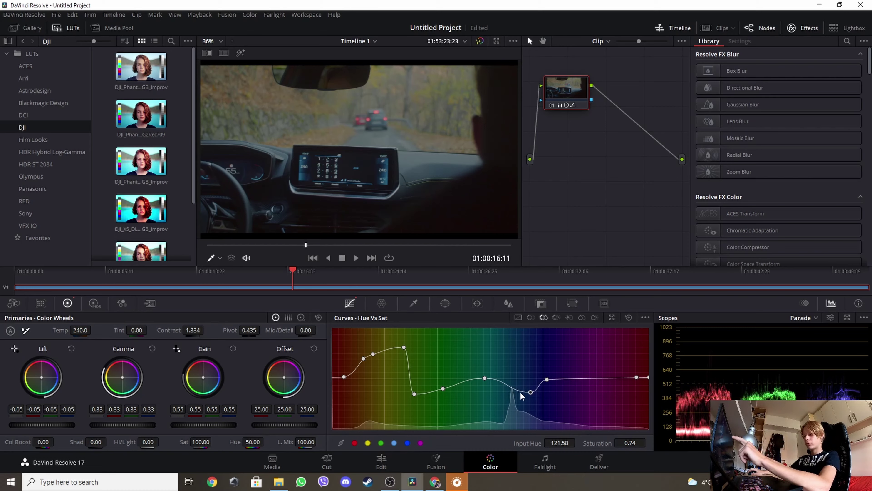
pyautogui.moveTo(530, 392); pyautogui.dragTo(502, 332)
pyautogui.moveTo(488, 240); pyautogui.dragTo(513, 388)
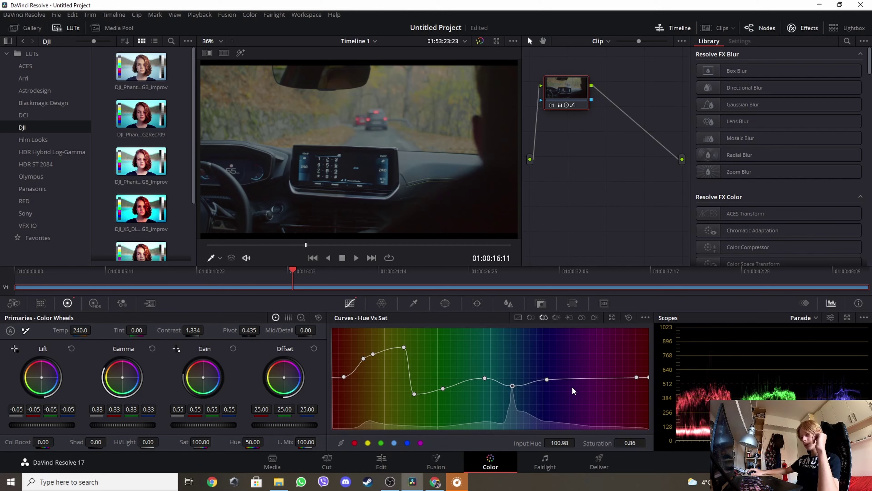
pyautogui.click(584, 376)
pyautogui.moveTo(545, 378); pyautogui.dragTo(482, 384)
pyautogui.moveTo(513, 400); pyautogui.dragTo(513, 389)
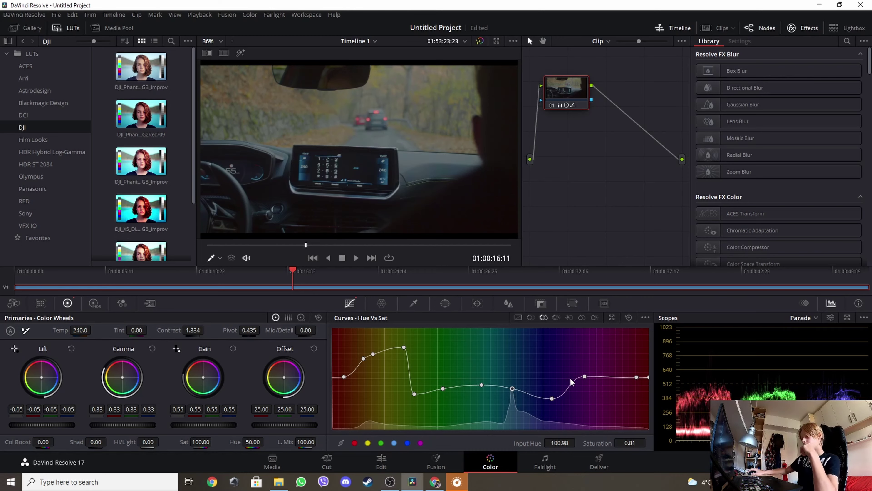
# Step: Reduce purple-magenta saturation and fine-tune the red, orange and yellow boosts
pyautogui.click(584, 375)
pyautogui.moveTo(585, 374); pyautogui.dragTo(607, 391)
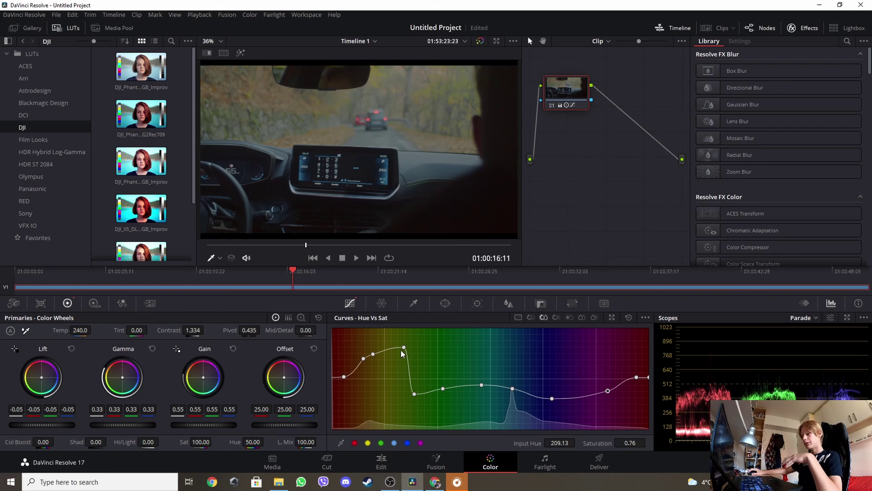
pyautogui.moveTo(404, 347); pyautogui.dragTo(399, 354)
pyautogui.moveTo(415, 394); pyautogui.dragTo(454, 388)
pyautogui.moveTo(362, 360); pyautogui.dragTo(377, 345)
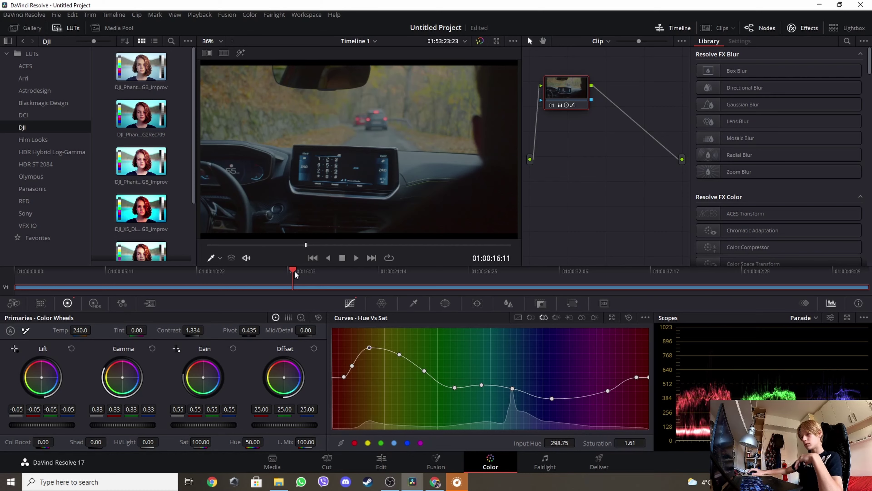
# Step: Crush the shadows slightly and push Gamma up to about 0.99 for much brighter midtones
pyautogui.moveTo(294, 275); pyautogui.dragTo(335, 273)
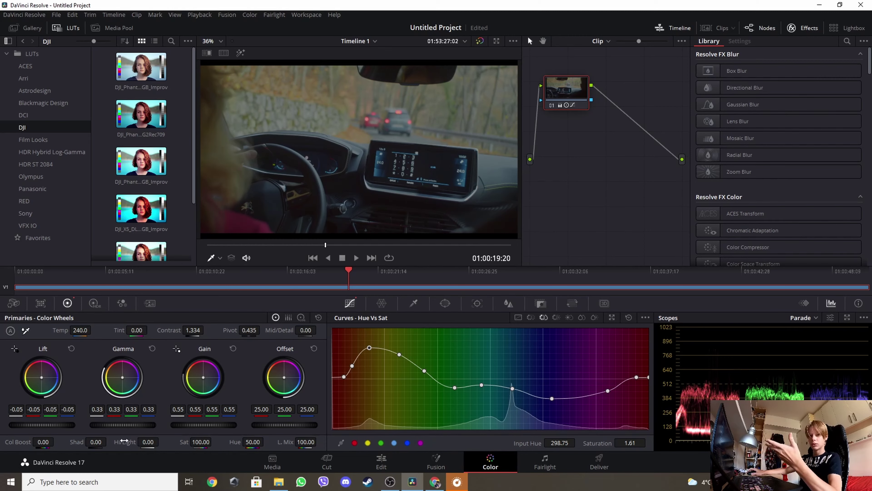
pyautogui.moveTo(62, 426)
pyautogui.mouseDown()
pyautogui.moveTo(45, 426)
pyautogui.moveTo(52, 425)
pyautogui.mouseUp()
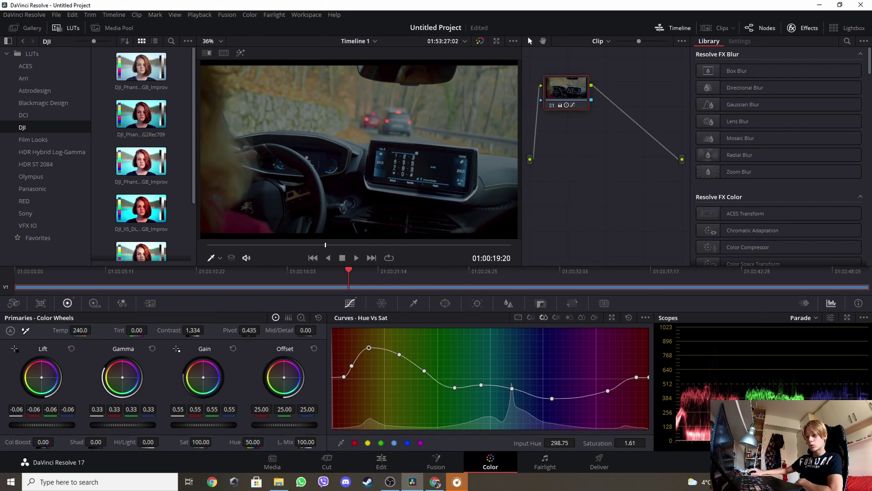
pyautogui.moveTo(52, 425); pyautogui.dragTo(54, 425)
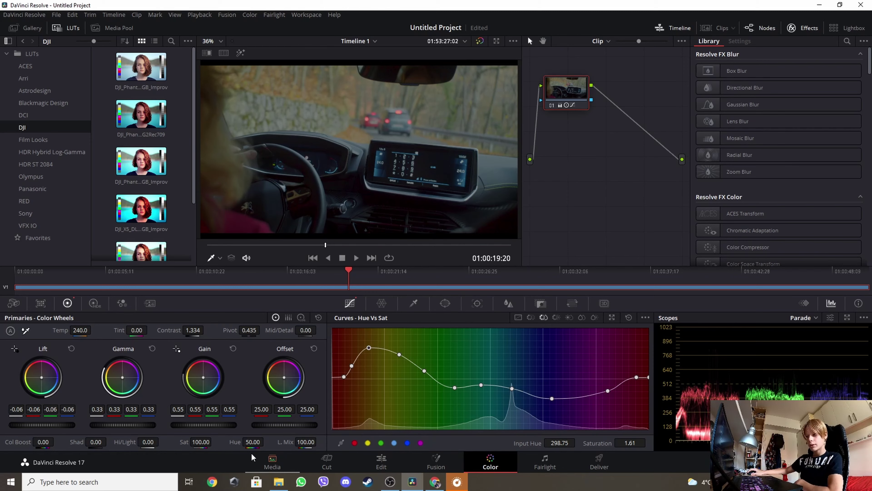
pyautogui.moveTo(114, 409); pyautogui.dragTo(115, 409)
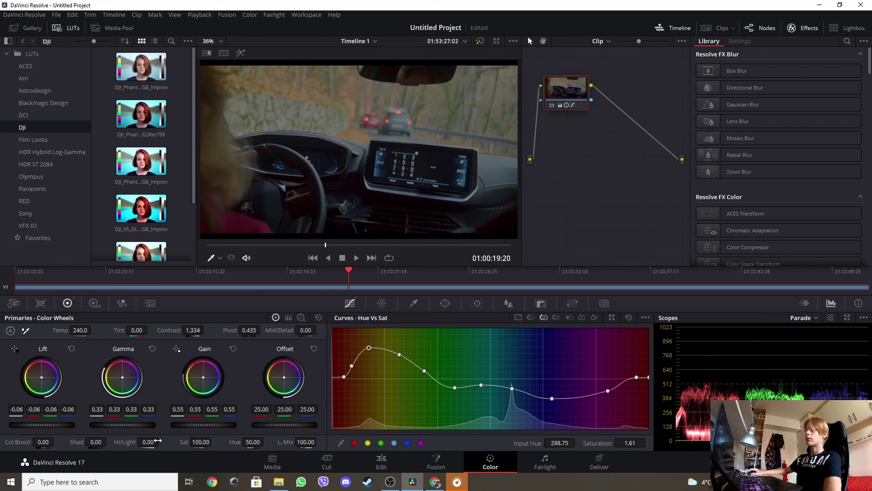
pyautogui.moveTo(144, 427); pyautogui.dragTo(175, 427)
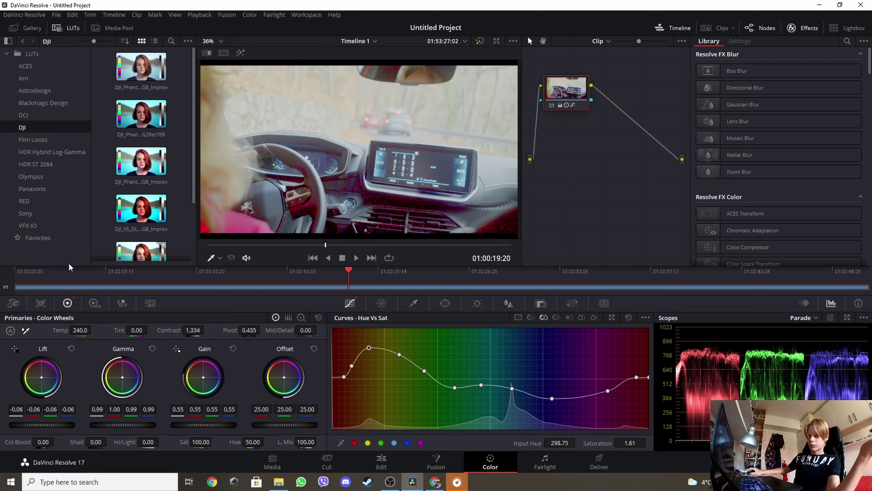
# Step: Bring the master wheels back to Lift -0.05, Gamma 0.38 and Gain 0.59
pyautogui.moveTo(41, 425)
pyautogui.mouseDown()
pyautogui.moveTo(55, 425)
pyautogui.moveTo(45, 425)
pyautogui.mouseUp()
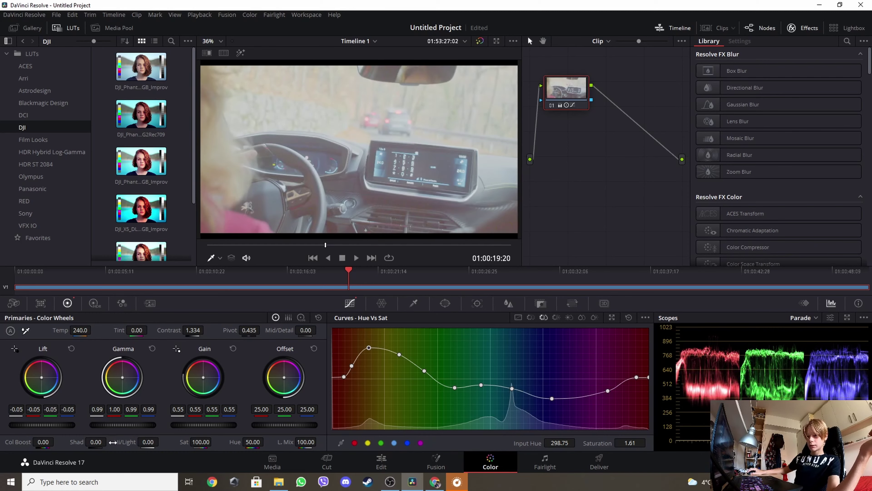
pyautogui.moveTo(122, 425); pyautogui.dragTo(79, 425)
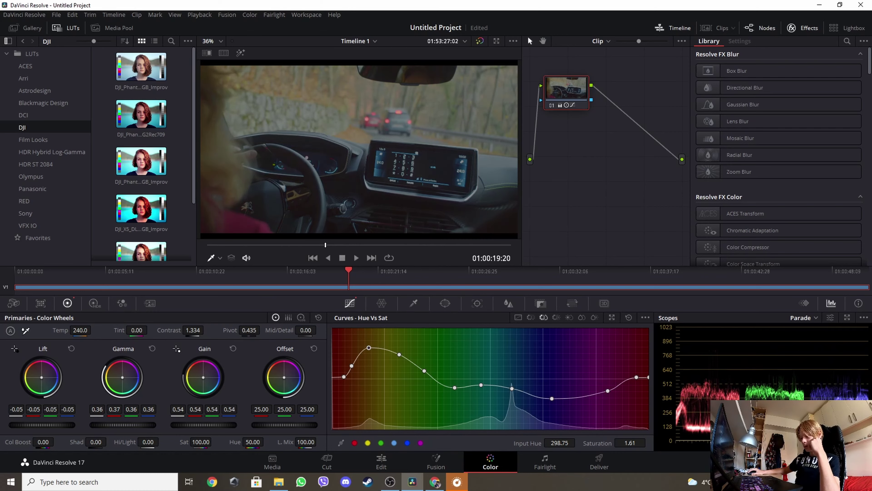
pyautogui.moveTo(227, 424); pyautogui.dragTo(199, 425)
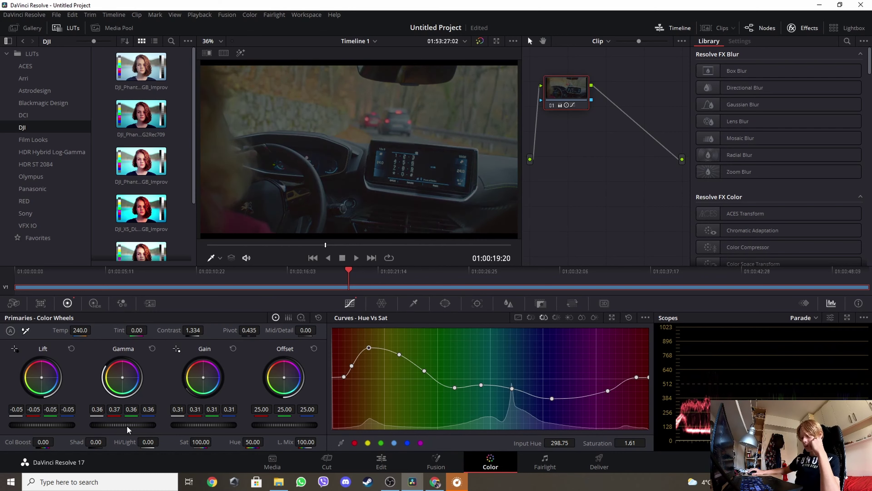
pyautogui.moveTo(117, 424)
pyautogui.mouseDown()
pyautogui.moveTo(137, 424)
pyautogui.moveTo(123, 424)
pyautogui.mouseUp()
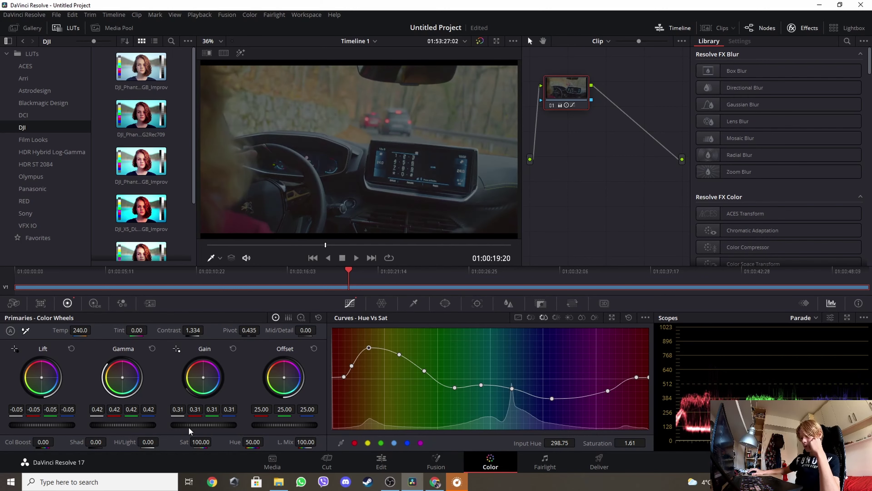
pyautogui.moveTo(191, 424); pyautogui.dragTo(225, 425)
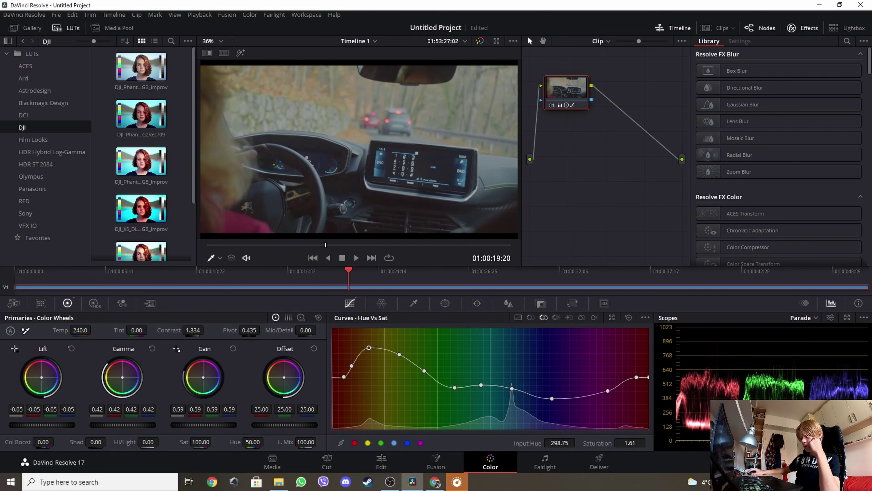
pyautogui.moveTo(123, 425); pyautogui.dragTo(149, 429)
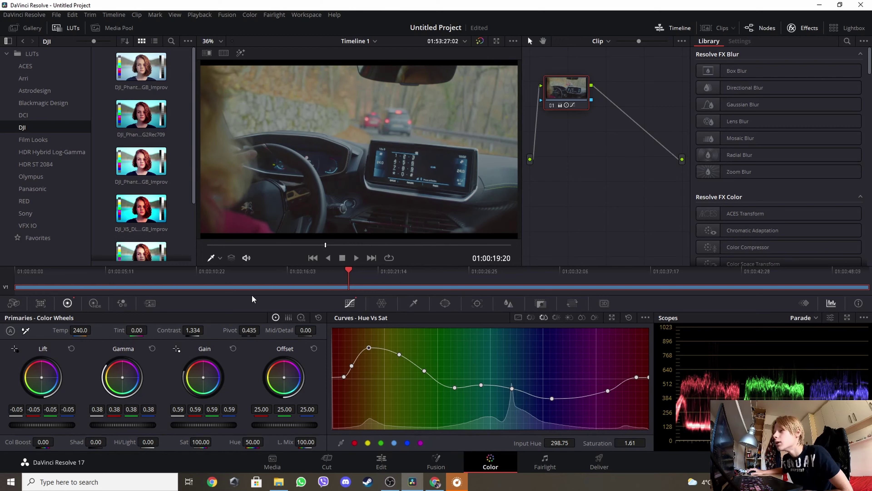
pyautogui.moveTo(350, 271)
pyautogui.mouseDown()
pyautogui.moveTo(165, 272)
pyautogui.moveTo(341, 271)
pyautogui.mouseUp()
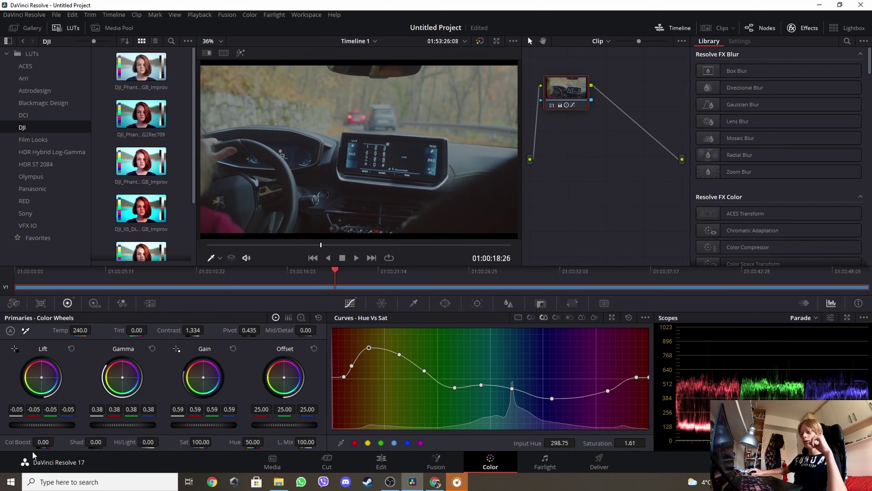
# Step: Set Col Boost to 2.50, then play the clip from the start to review the grade
pyautogui.moveTo(43, 442); pyautogui.dragTo(57, 441)
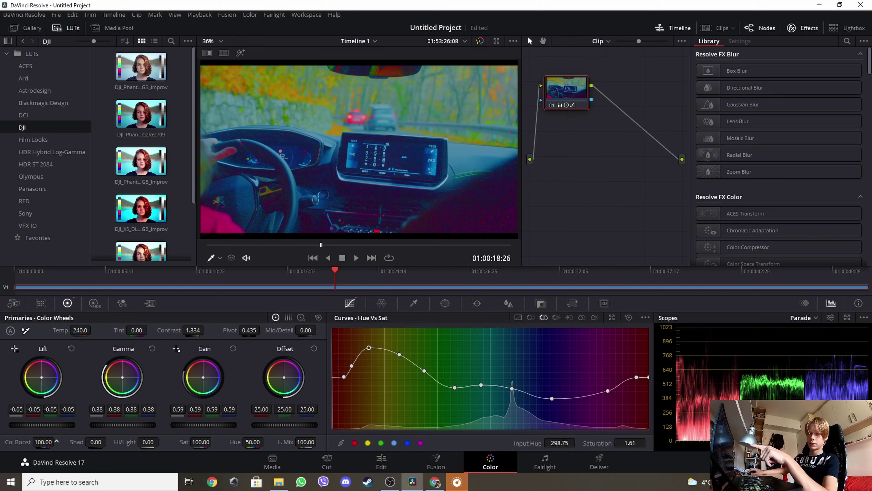
pyautogui.moveTo(56, 441); pyautogui.dragTo(57, 441)
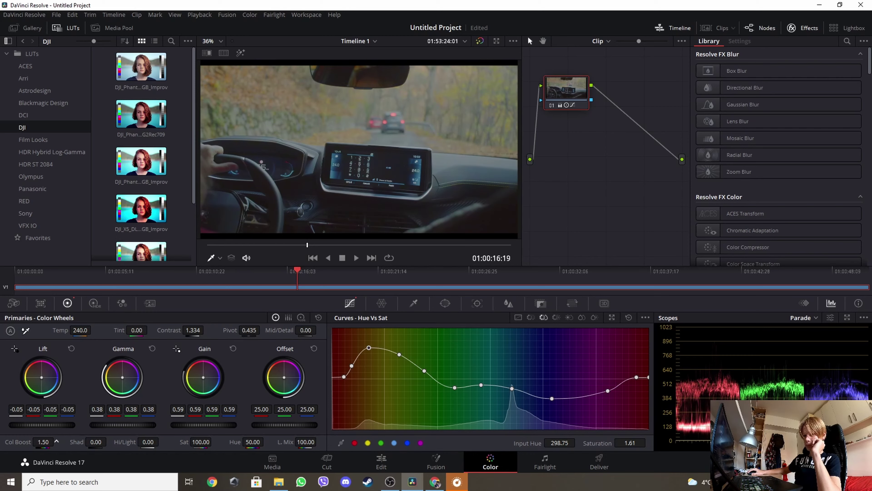
pyautogui.press('Home')
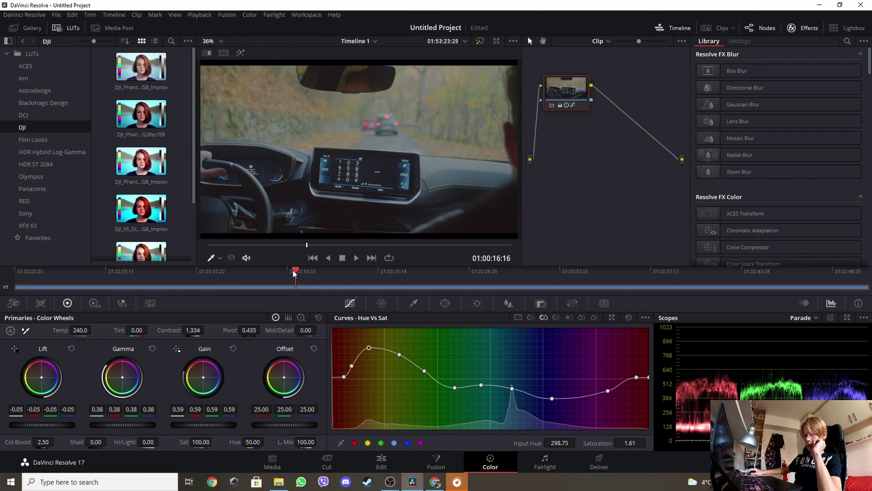
pyautogui.moveTo(52, 271); pyautogui.dragTo(436, 272)
pyautogui.press('space')
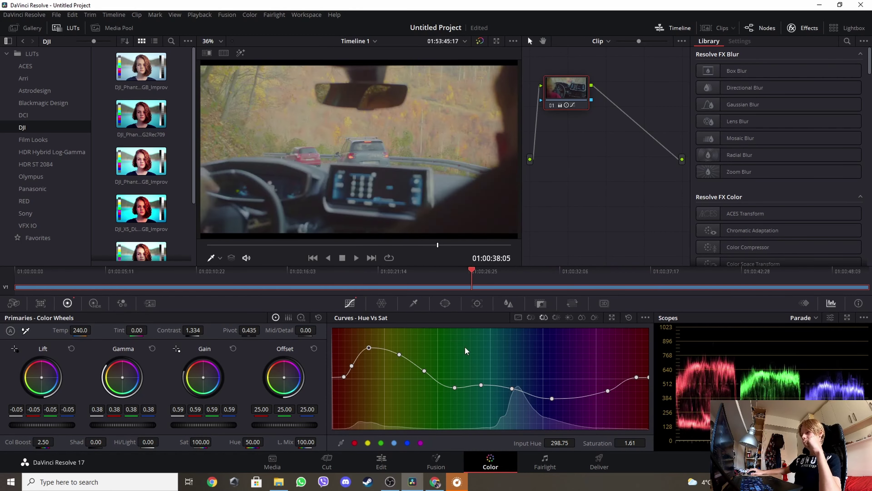
# Step: Lift two neighbouring mid-hue points on the Hue vs Sat curve, briefly checking the Custom curves
pyautogui.moveTo(512, 388); pyautogui.dragTo(515, 379)
pyautogui.moveTo(481, 385); pyautogui.dragTo(482, 375)
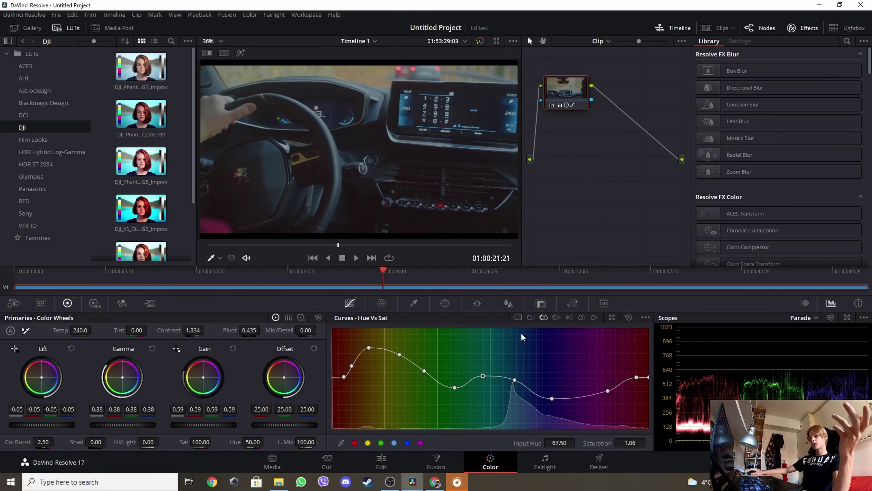
pyautogui.click(518, 317)
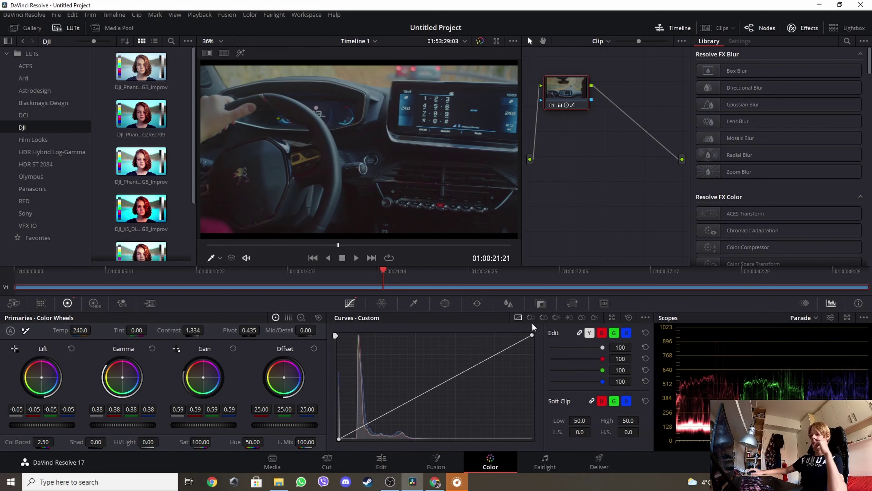
pyautogui.click(543, 317)
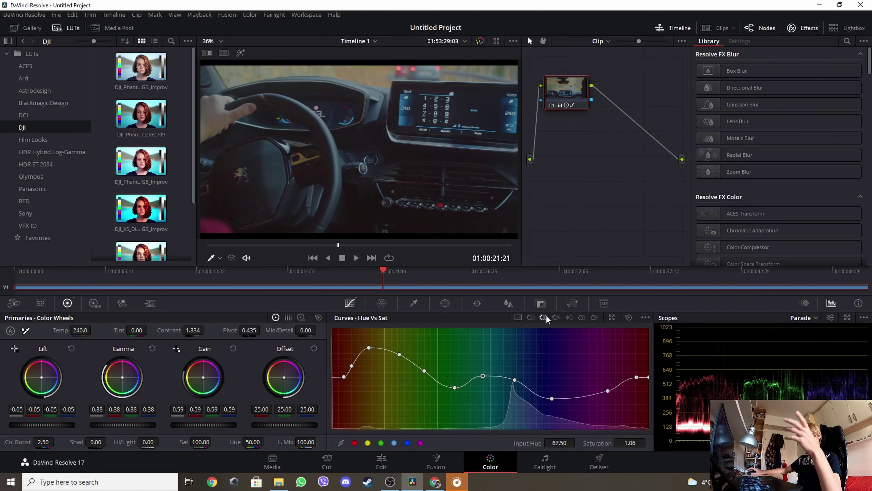
# Step: From the Cut page, set timeline resolution to 3840 x 2160 Ultra HD in Project Settings and save
pyautogui.click(327, 462)
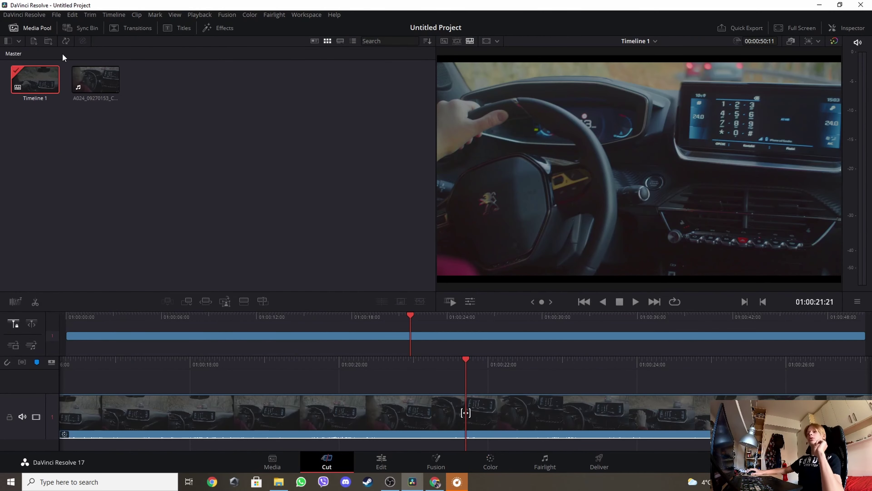
pyautogui.click(56, 15)
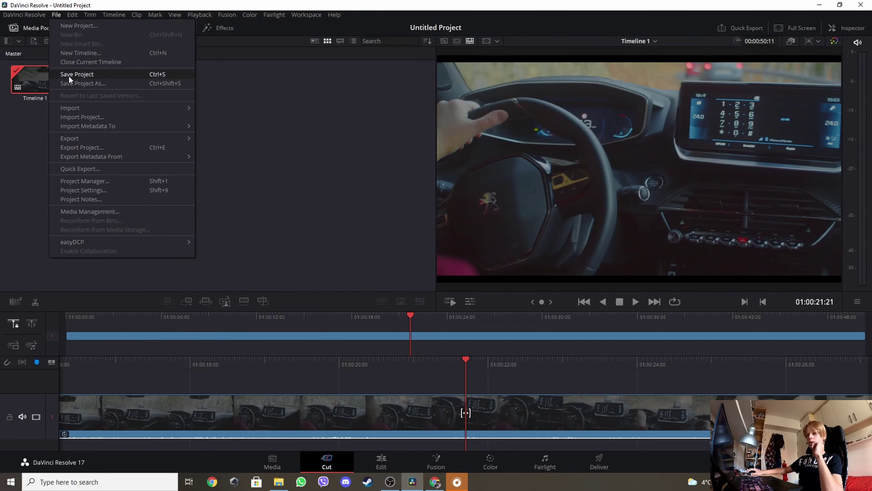
pyautogui.click(94, 191)
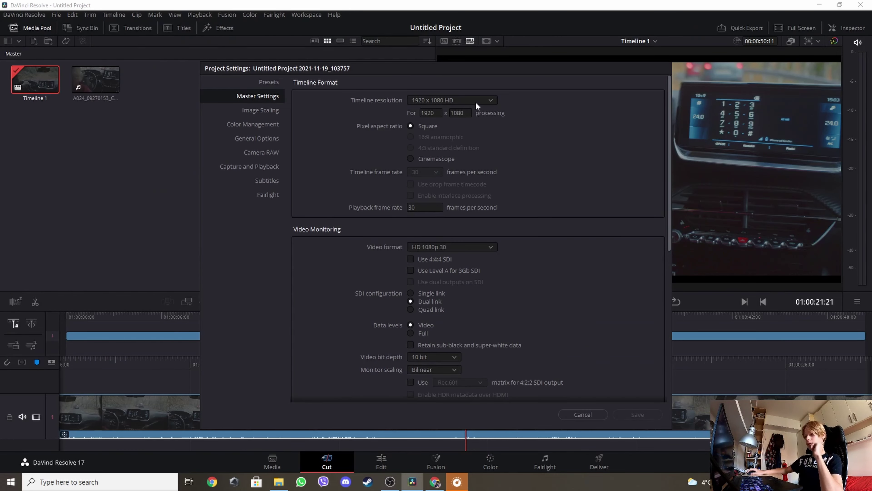
pyautogui.click(475, 102)
pyautogui.scroll(-2, 435, 169)
pyautogui.click(439, 154)
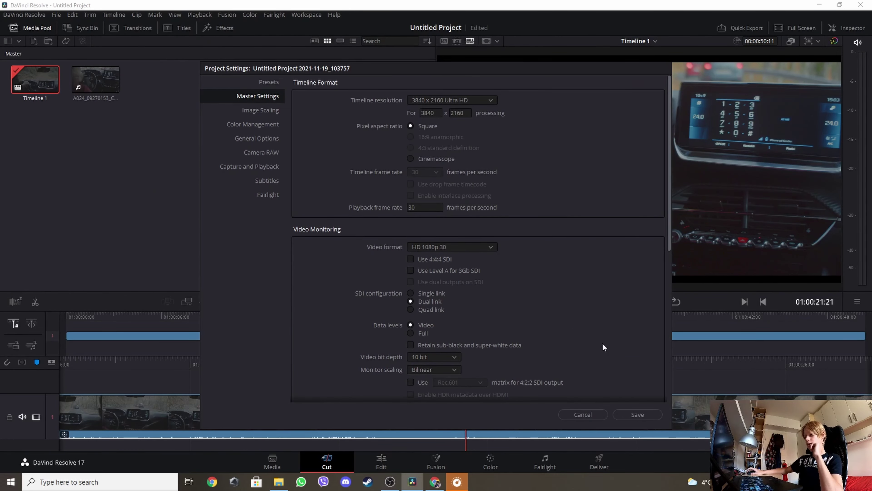
pyautogui.click(639, 416)
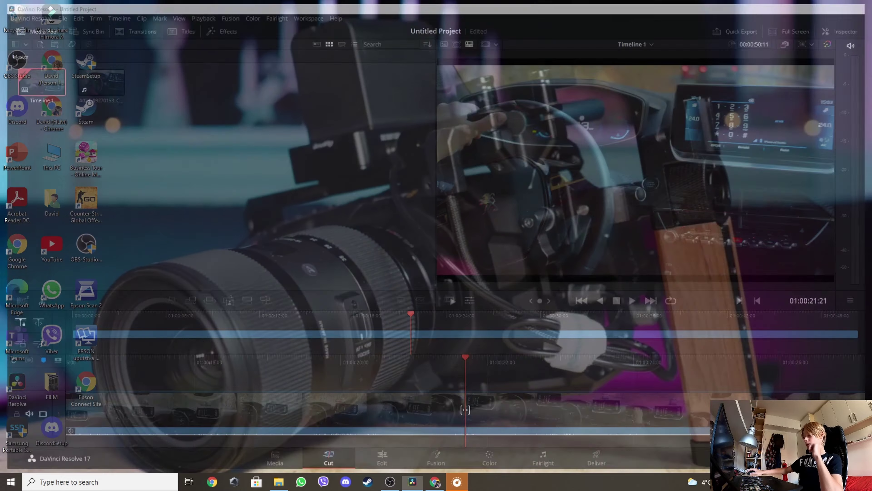